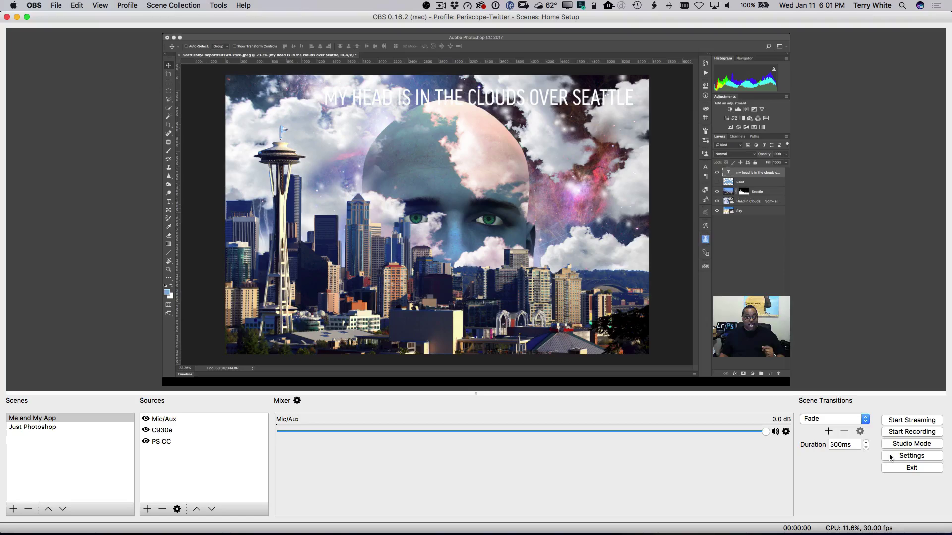
# Switch to Chrome and open the Periscope Producer access-request form from the help article's t.co/periscopeproducer link
pyautogui.press('super+Tab')
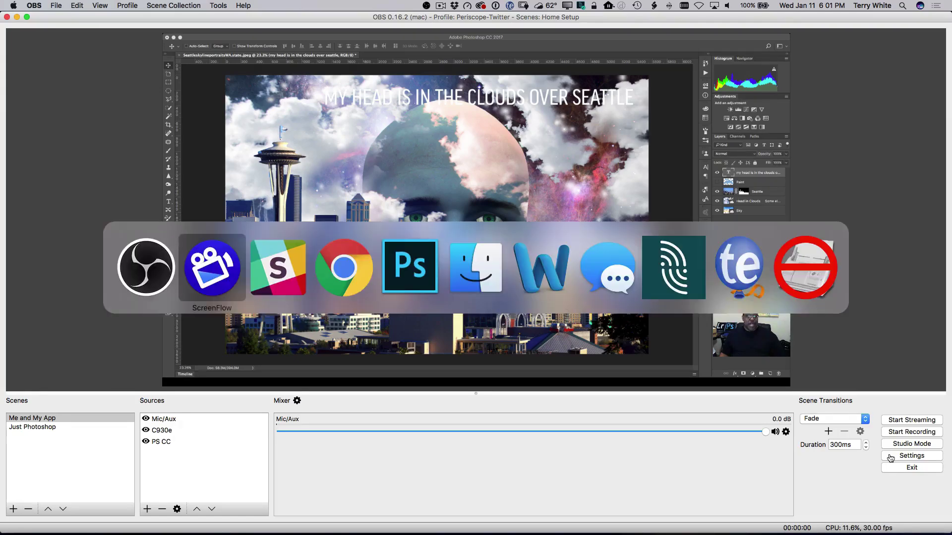
pyautogui.press('super+Tab')
pyautogui.press('super+Tab')
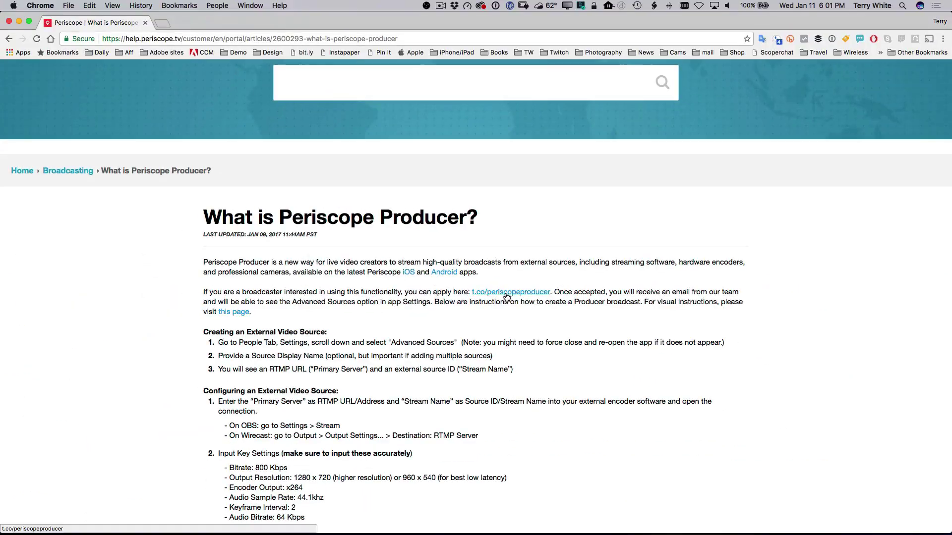
pyautogui.click(507, 295)
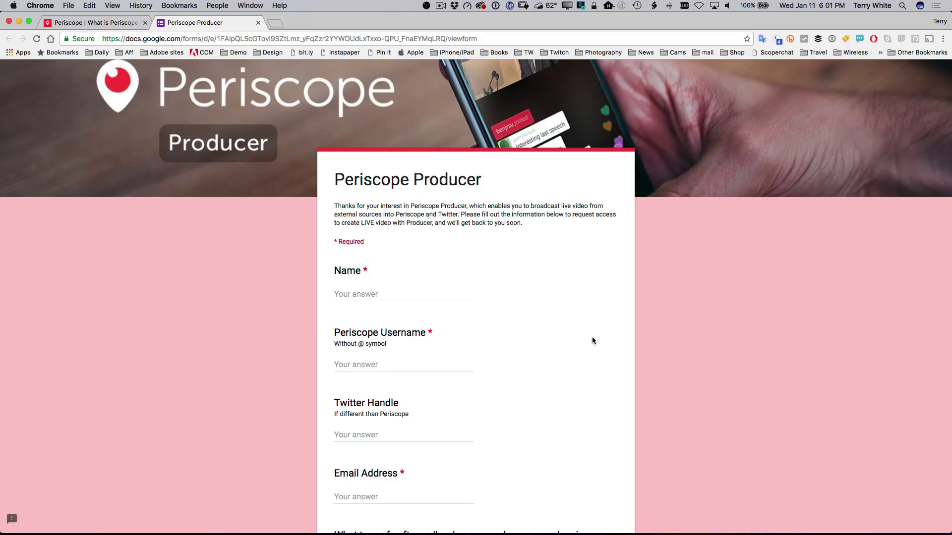
pyautogui.scroll(-6, 411, 317)
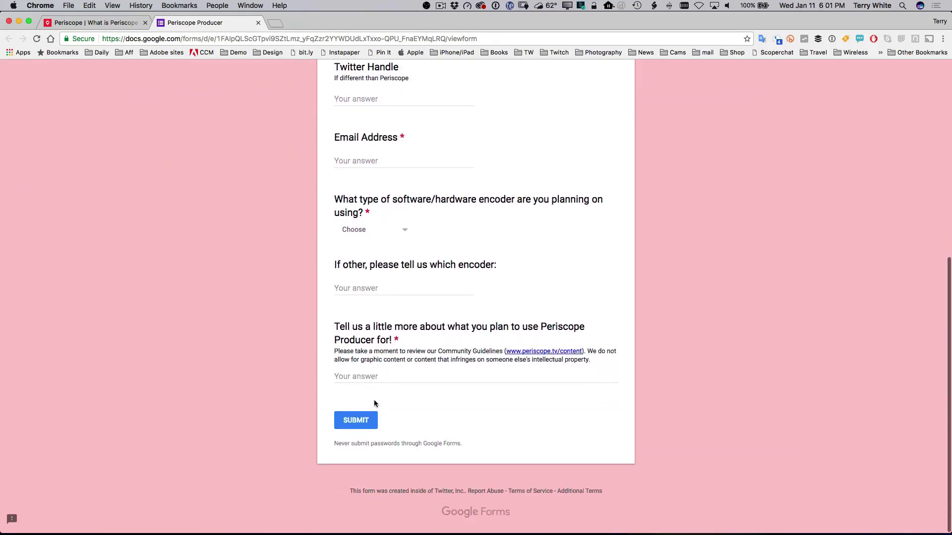
pyautogui.scroll(6, 384, 327)
pyautogui.scroll(2, 385, 327)
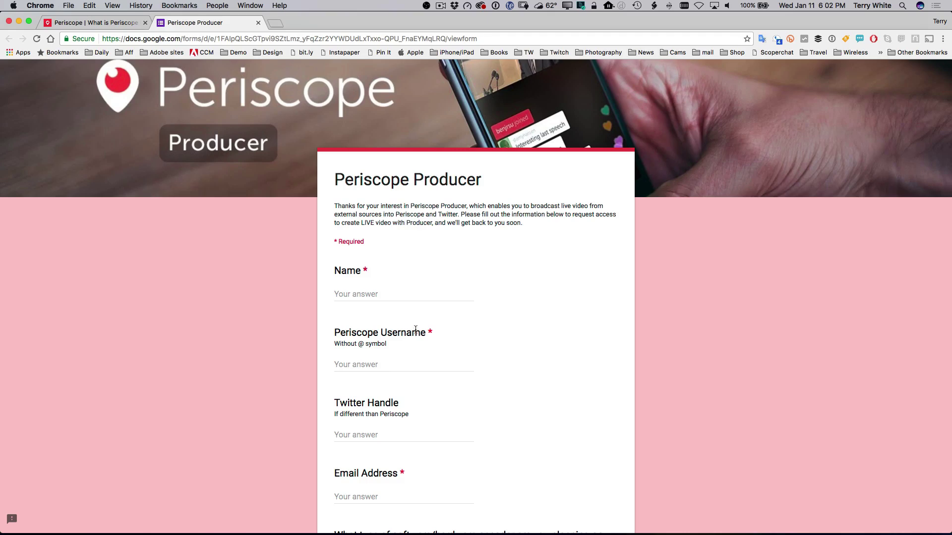
# Return to OBS with the mirrored iPhone's Periscope app showing beside it
pyautogui.press('super+Tab')
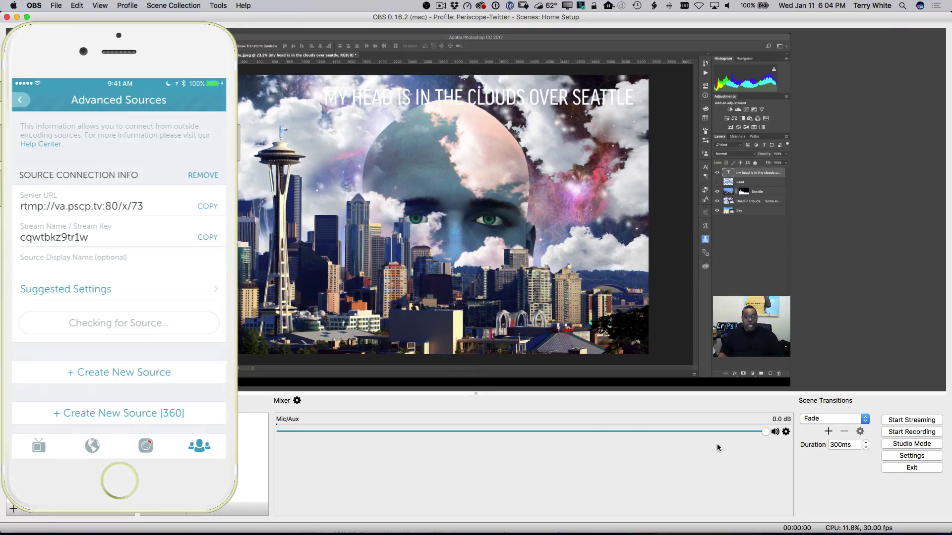
pyautogui.click(909, 458)
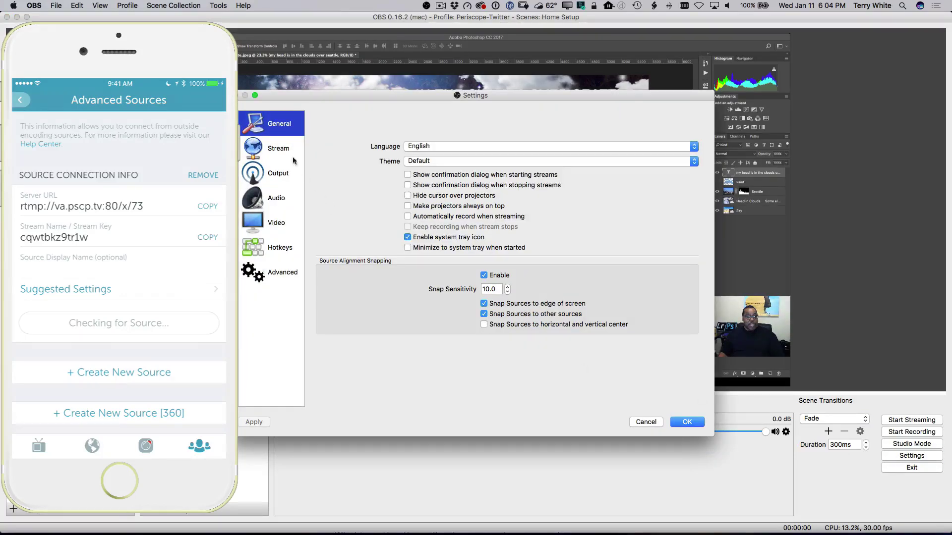
pyautogui.click(282, 150)
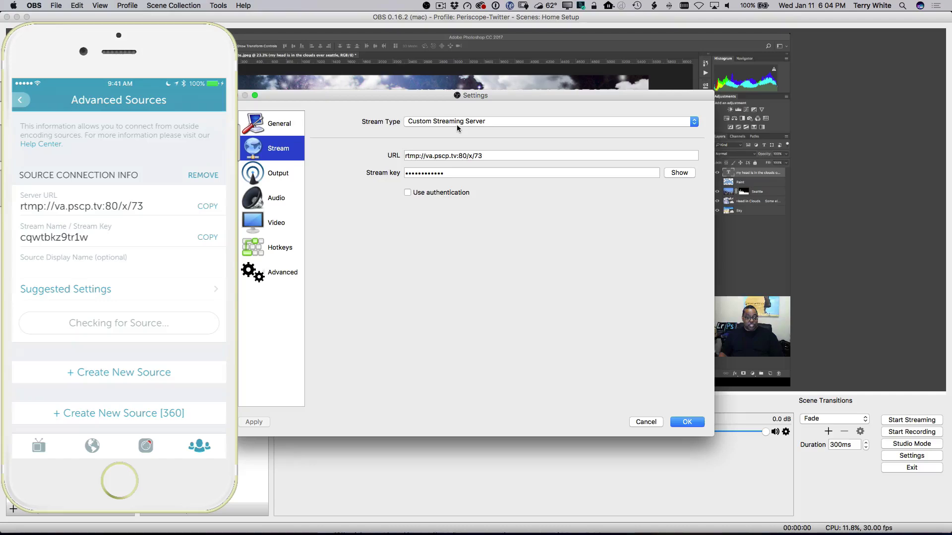
pyautogui.click(640, 423)
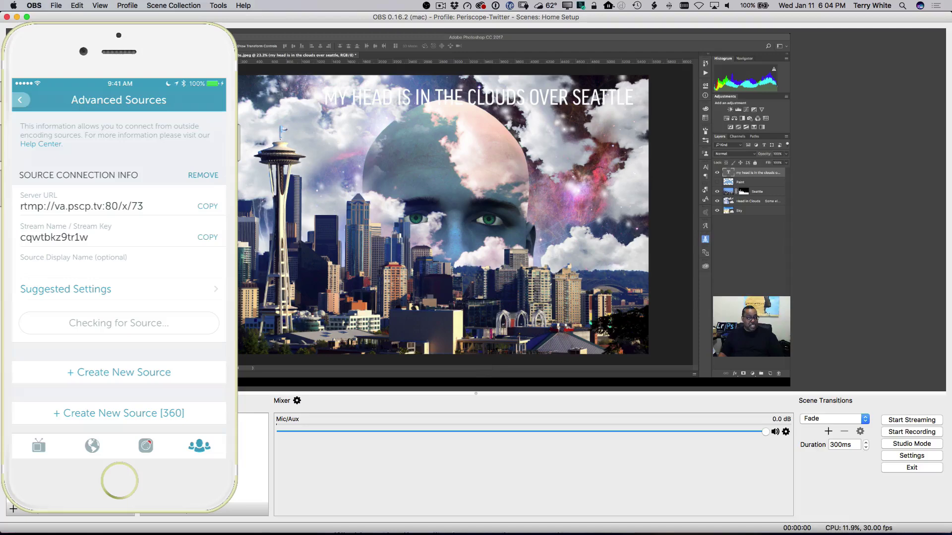
pyautogui.click(127, 6)
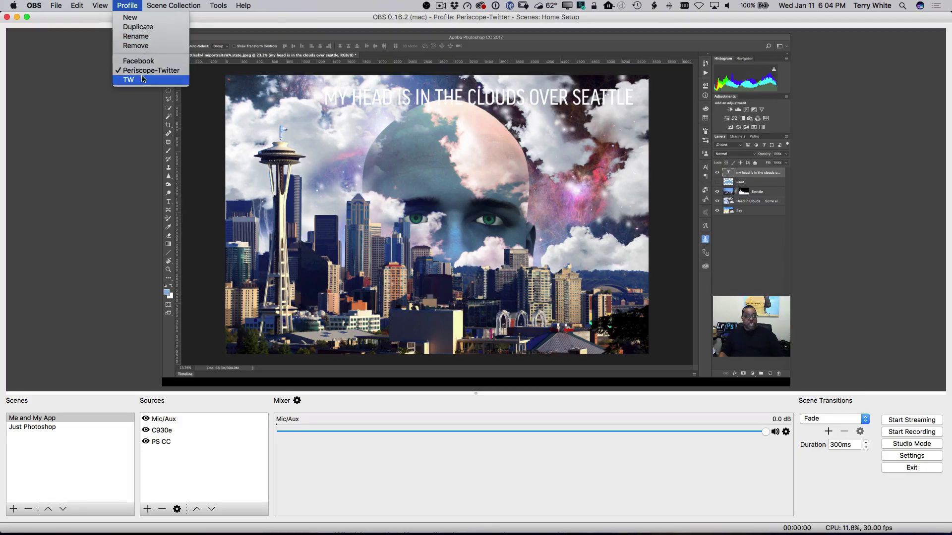
pyautogui.click(120, 5)
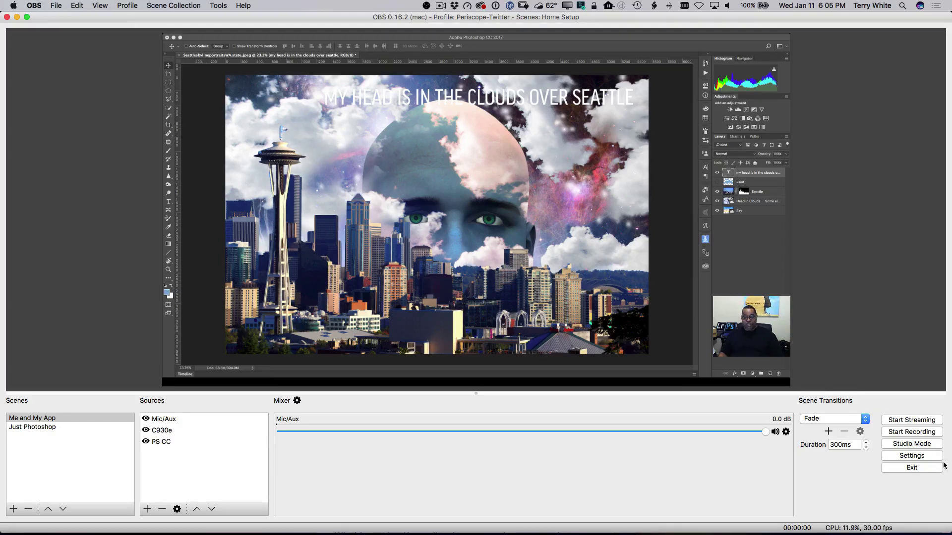
# In OBS Settings, check the Periscope stream URL and key, then view Tracks 1–4 at 96 audio bitrate
pyautogui.click(911, 457)
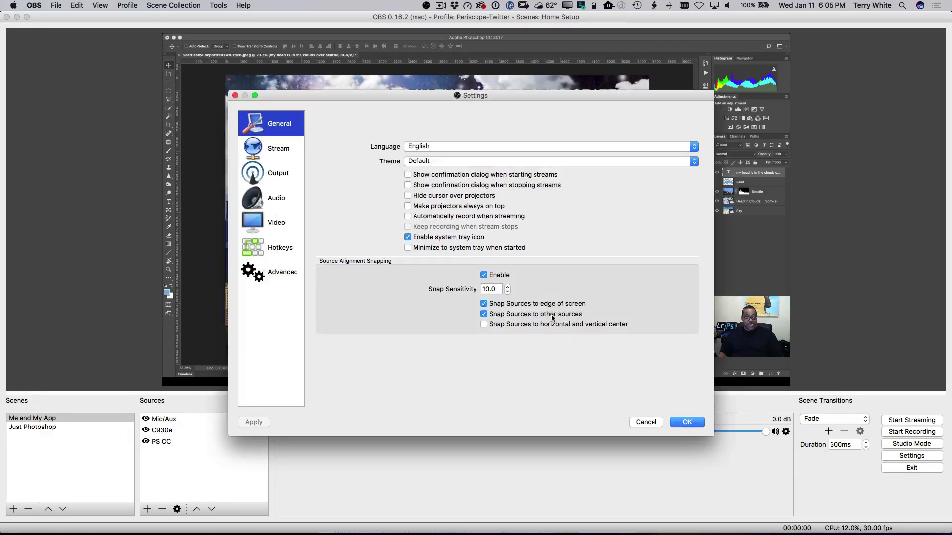
pyautogui.click(277, 150)
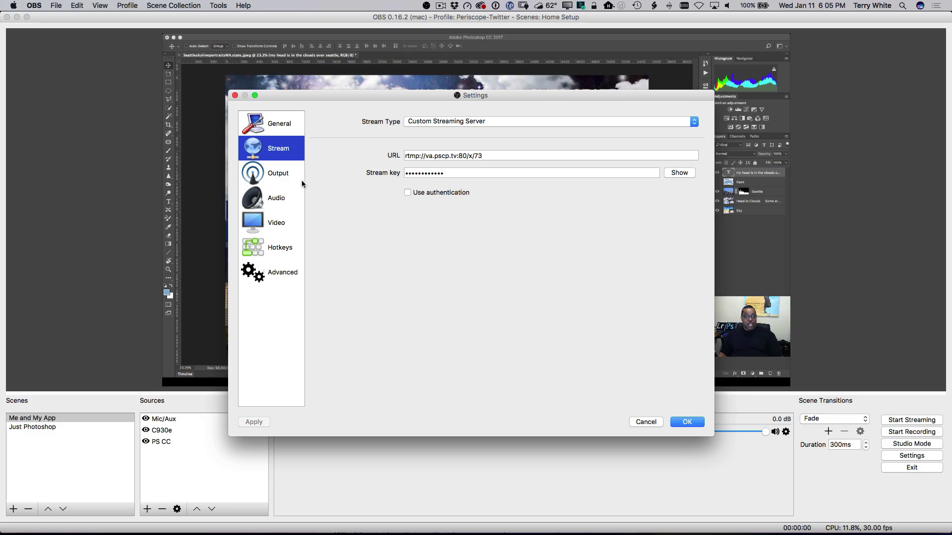
pyautogui.click(278, 180)
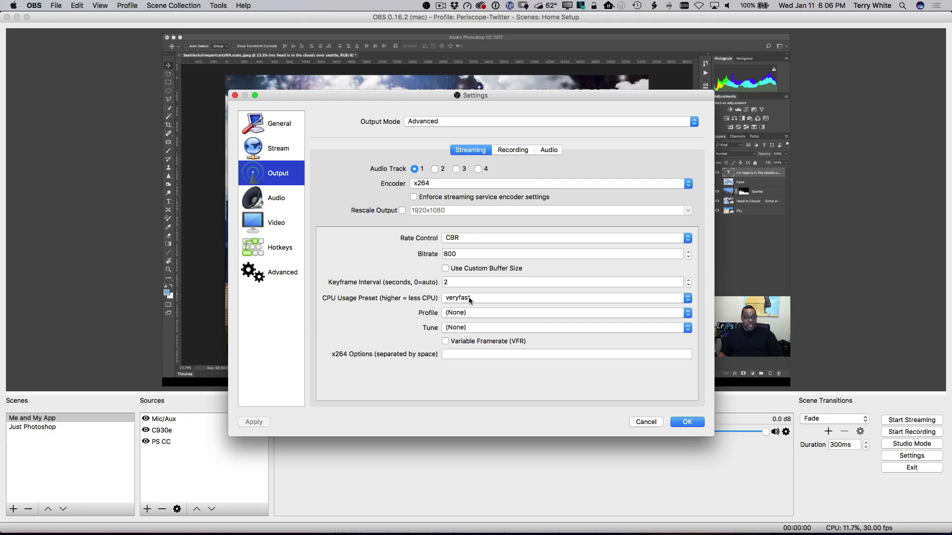
pyautogui.click(550, 150)
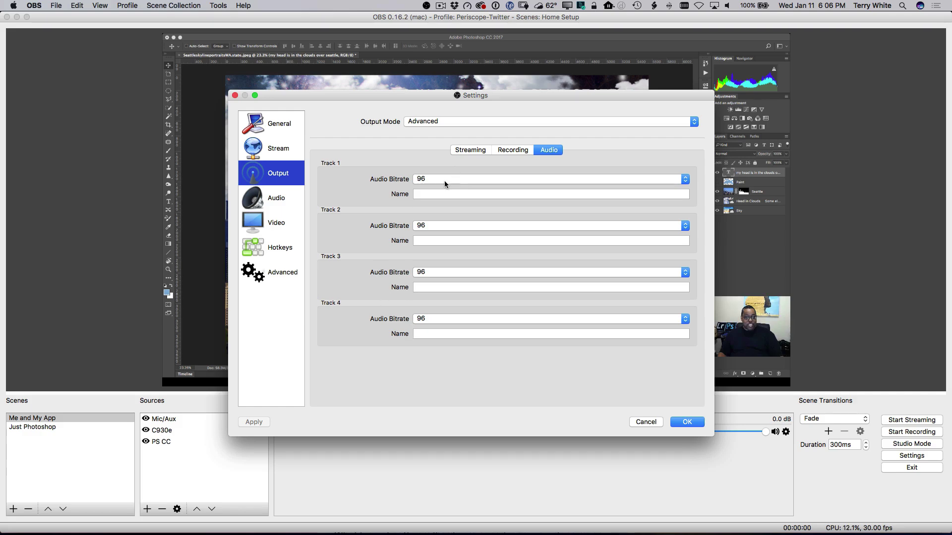
# Show the x264 streaming encoder at CBR 800 bitrate, keyframe interval 2, veryfast preset
pyautogui.click(478, 151)
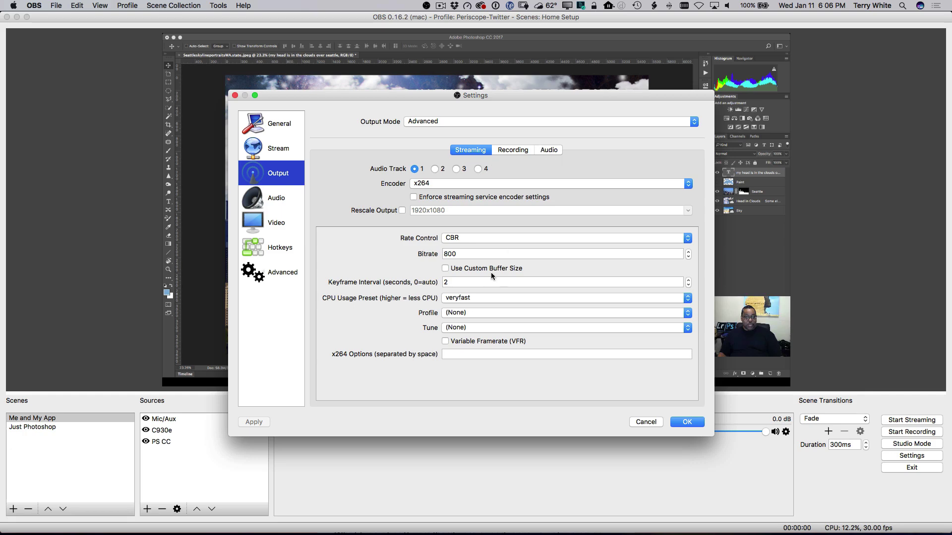
# Show the 1920x1080 base canvas scaled to 960x540 output at 30 FPS, Bicubic filter
pyautogui.click(266, 230)
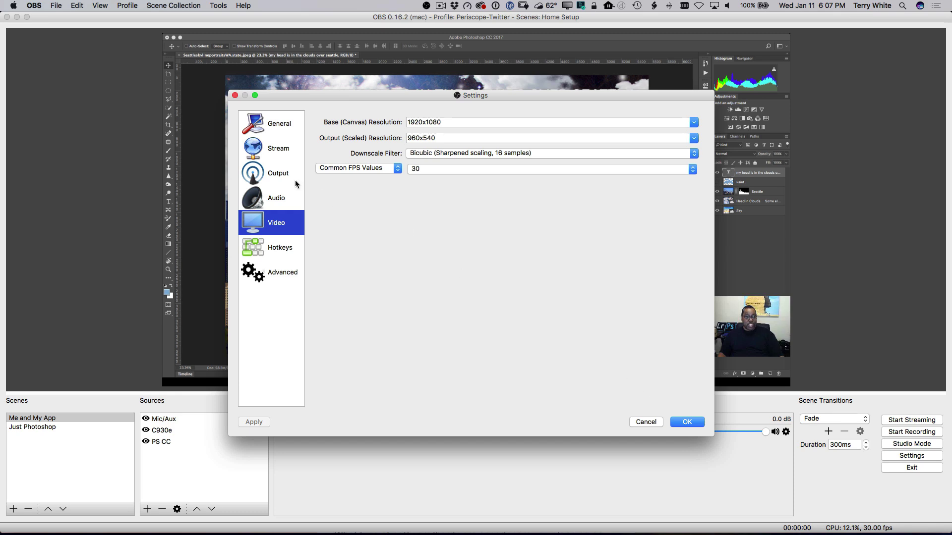
# Review the Stream, Output, audio-track and Video settings once more, then apply them with OK
pyautogui.click(277, 154)
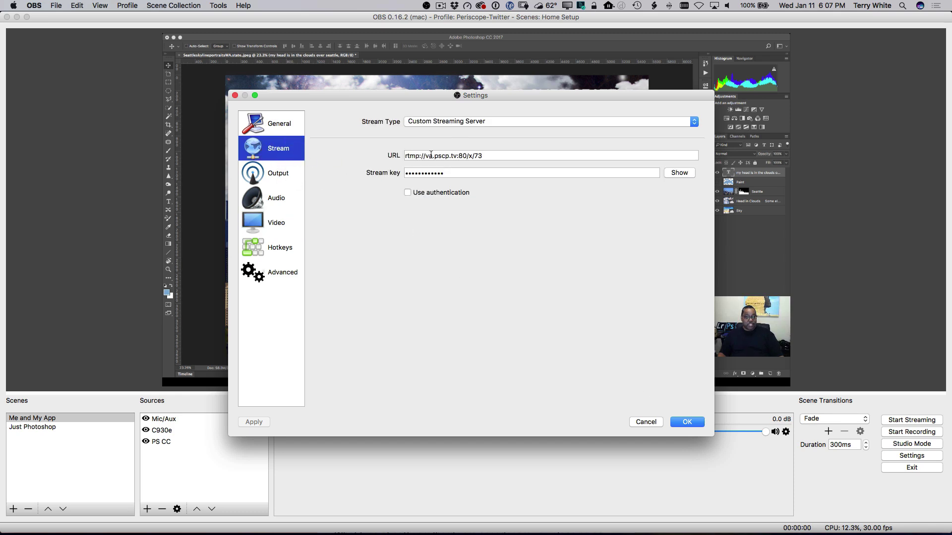
pyautogui.click(280, 178)
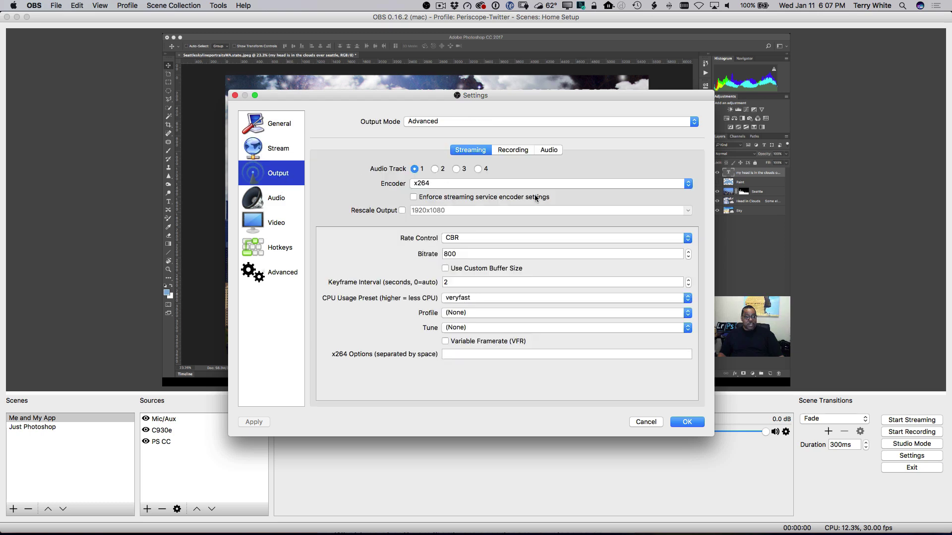
pyautogui.click(550, 150)
pyautogui.click(259, 224)
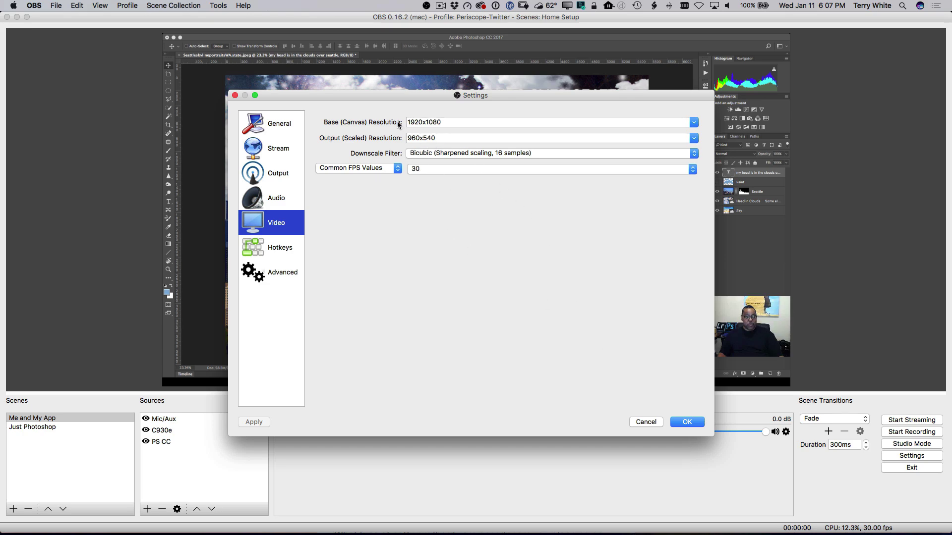
pyautogui.click(687, 422)
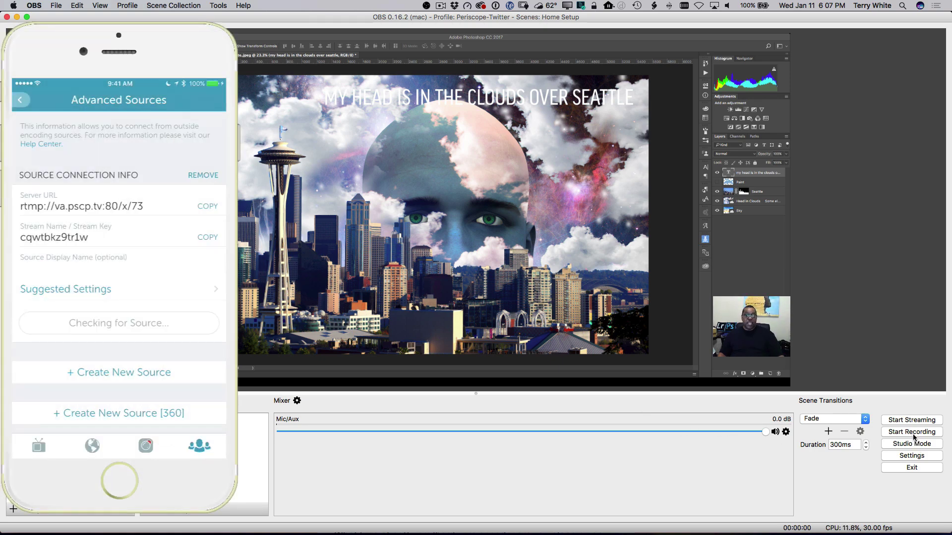
# Make a brief test recording, then begin streaming the Photoshop scene to Periscope
pyautogui.click(913, 435)
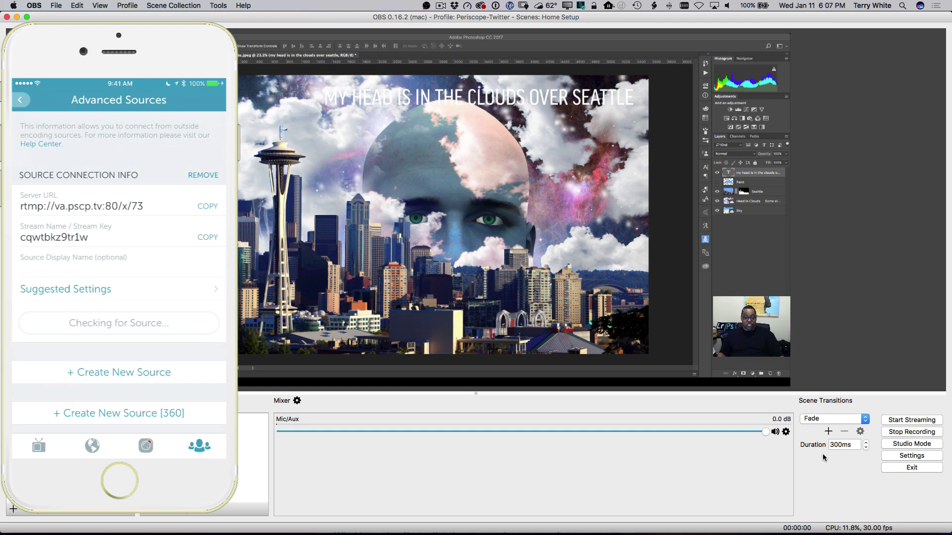
pyautogui.click(920, 433)
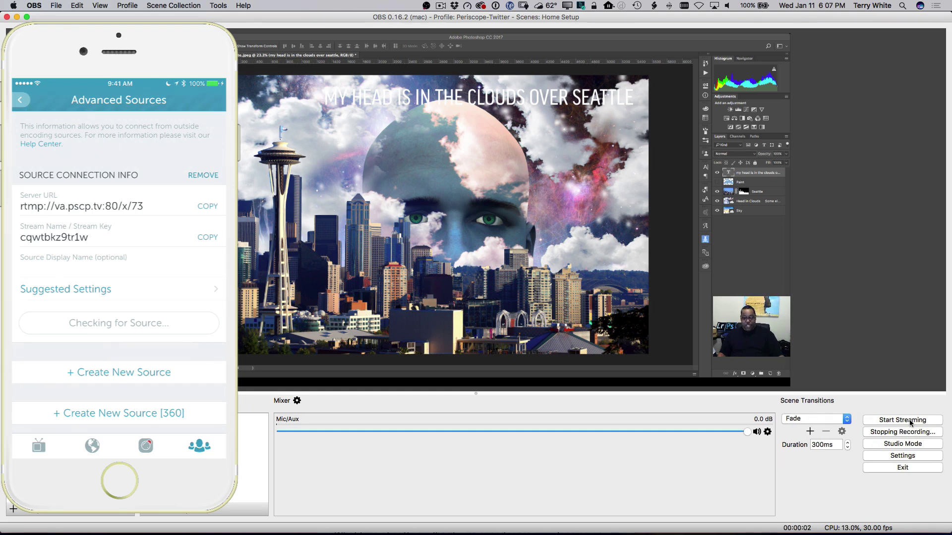
pyautogui.click(903, 421)
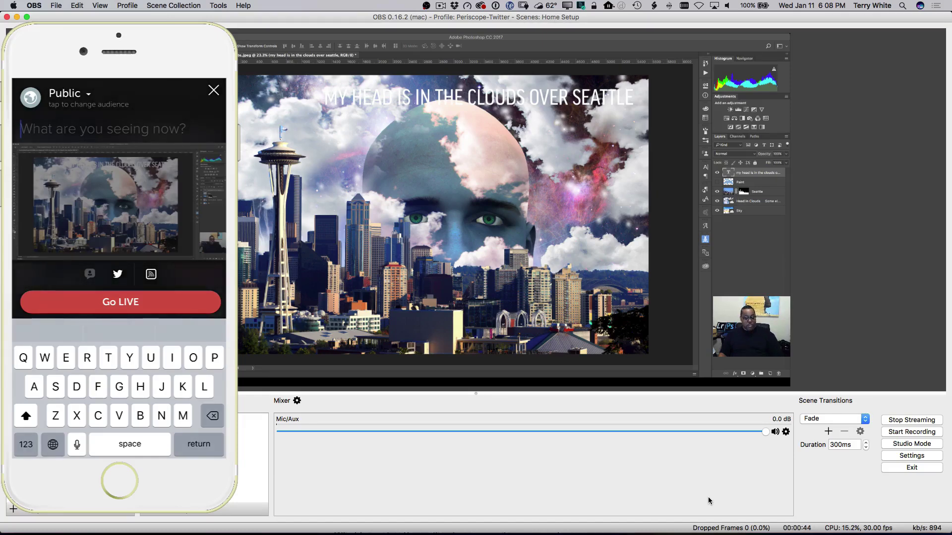
# Once Periscope previews the Photoshop capture, bring up the app switcher
pyautogui.press('super+Tab')
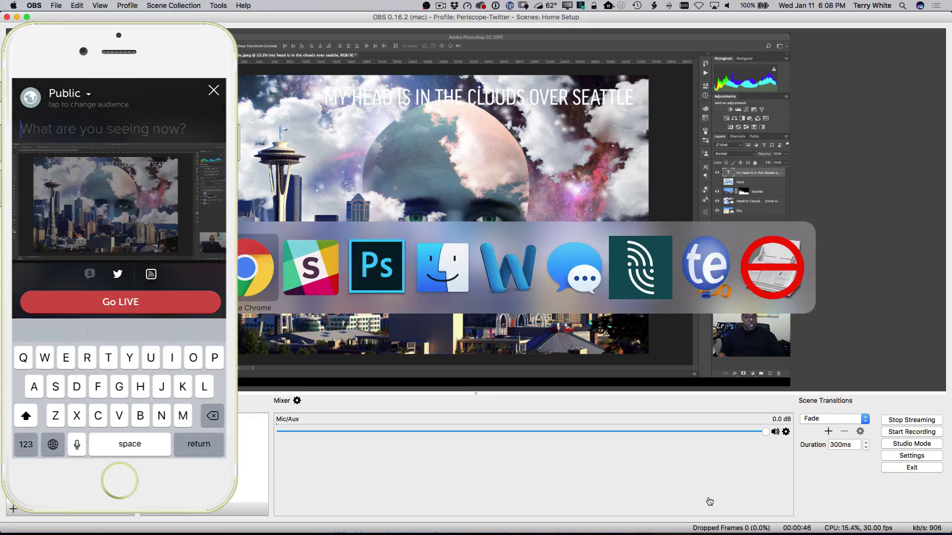
# In Photoshop, toggle the Head in Clouds layer off and back on to test the live feed
pyautogui.press('super+Tab')
pyautogui.press('super+Tab')
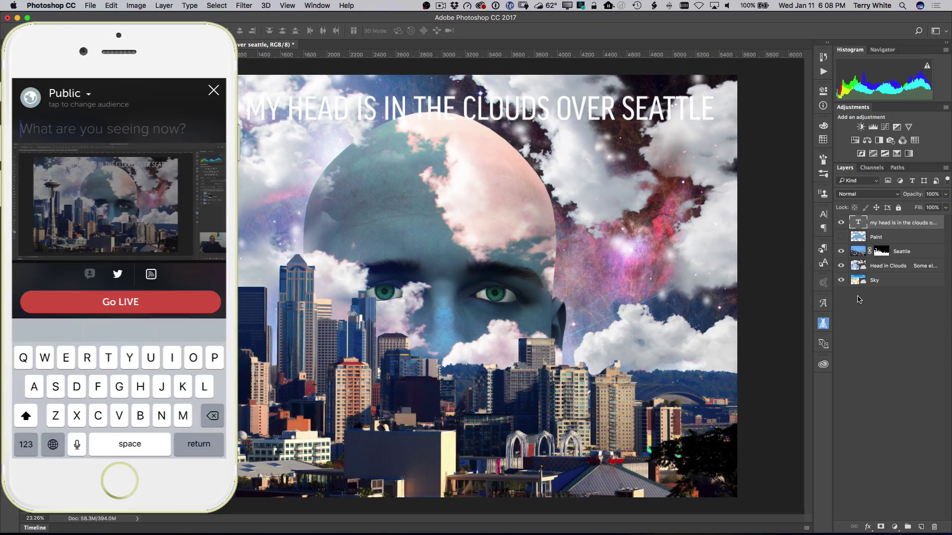
pyautogui.click(841, 266)
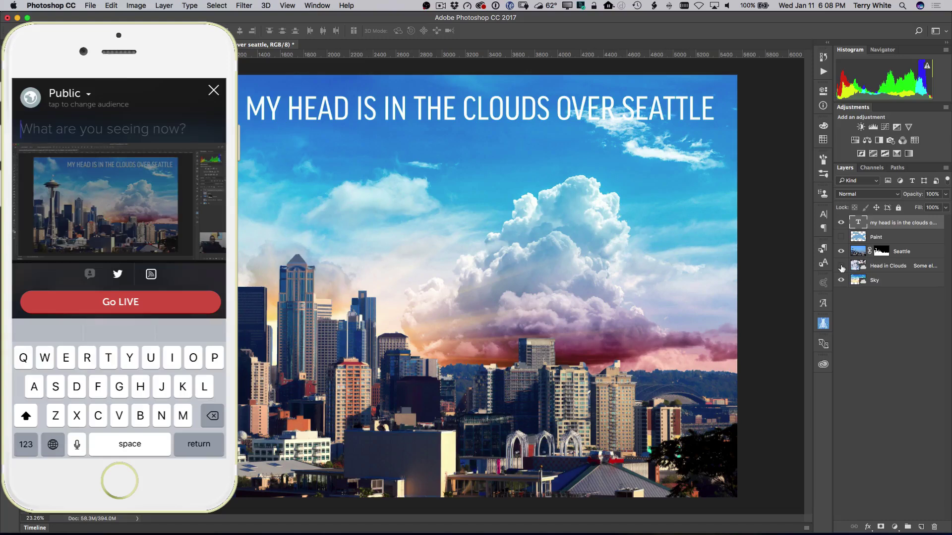
pyautogui.click(841, 266)
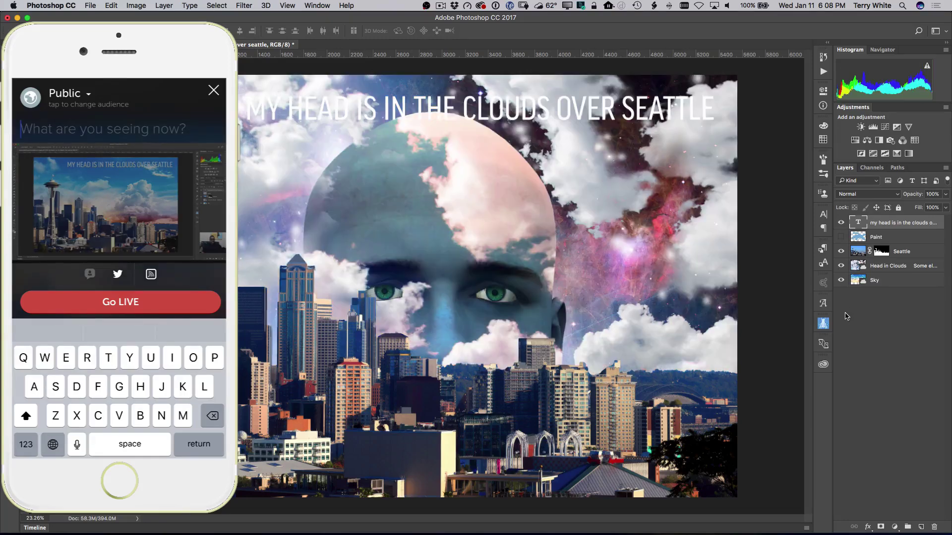